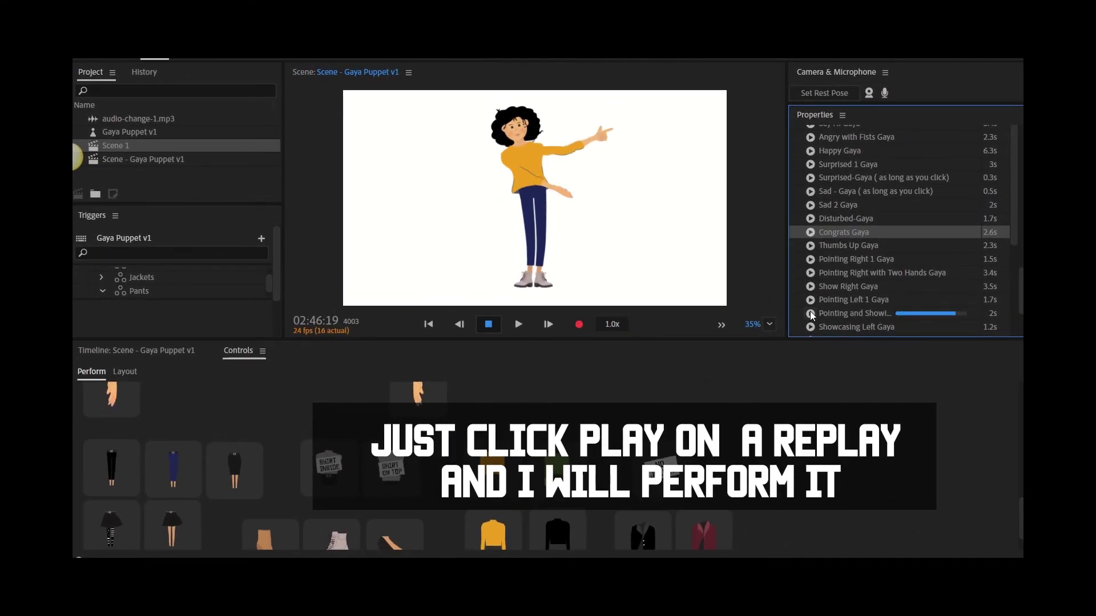
pyautogui.scroll(-1, 810, 311)
# - Play the Number 5 Gaya replay, then the Number 2 Gaya replay
pyautogui.click(811, 327)
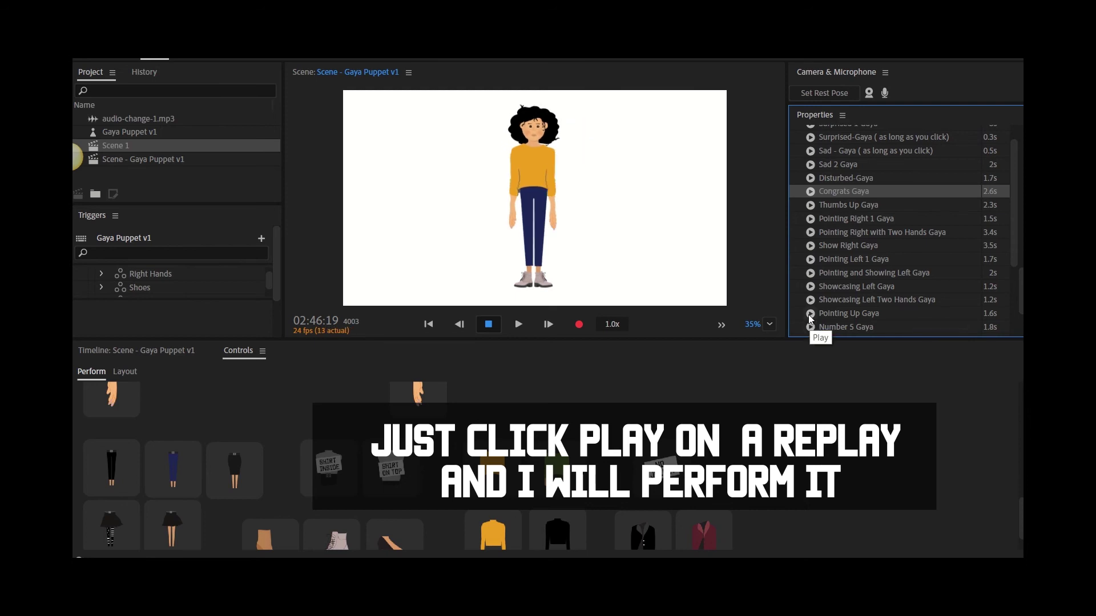
pyautogui.scroll(-1, 809, 320)
pyautogui.click(813, 330)
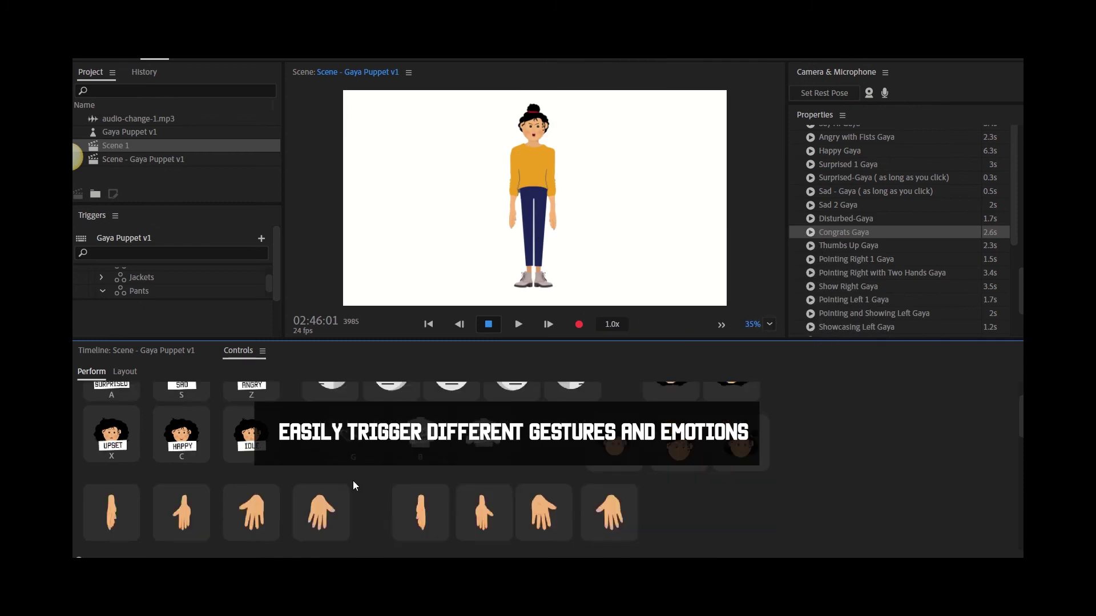
pyautogui.scroll(-1, 353, 485)
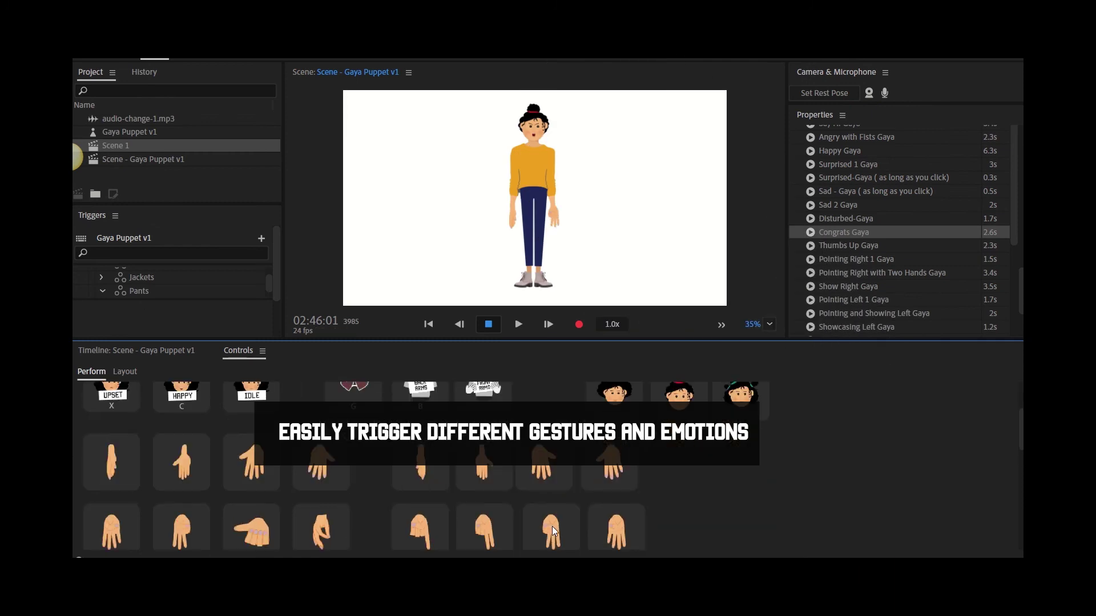
# - Drag Gaya's hand upward so her arm rises beside her head in a wave
pyautogui.moveTo(571, 216); pyautogui.dragTo(577, 197)
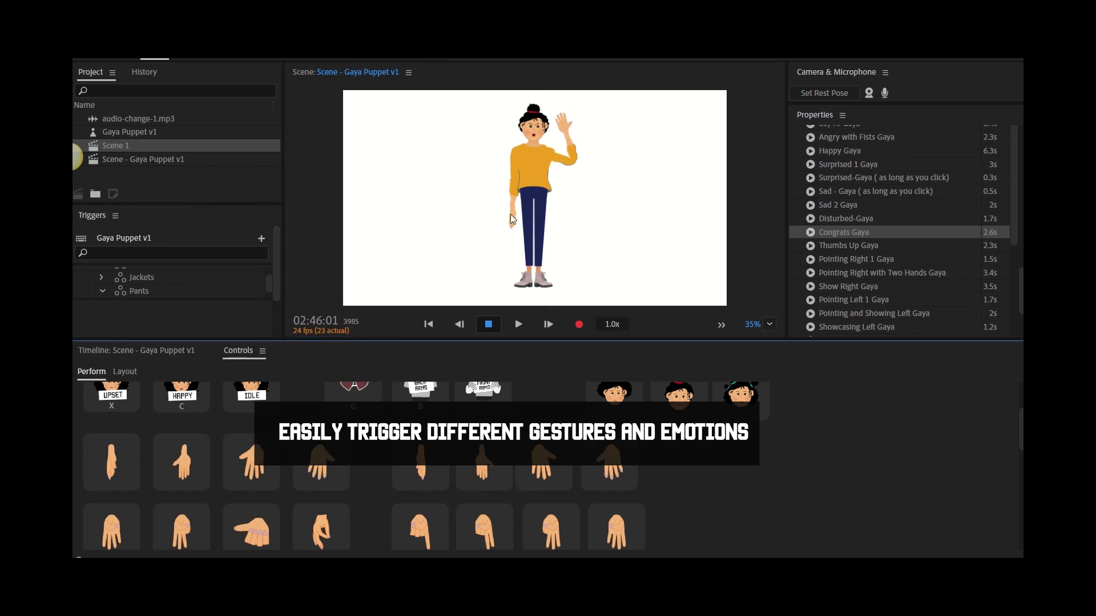
pyautogui.scroll(-1, 470, 490)
# - Trigger the pointing-finger hand tile so Gaya's raised hand points its index finger up
pyautogui.click(422, 475)
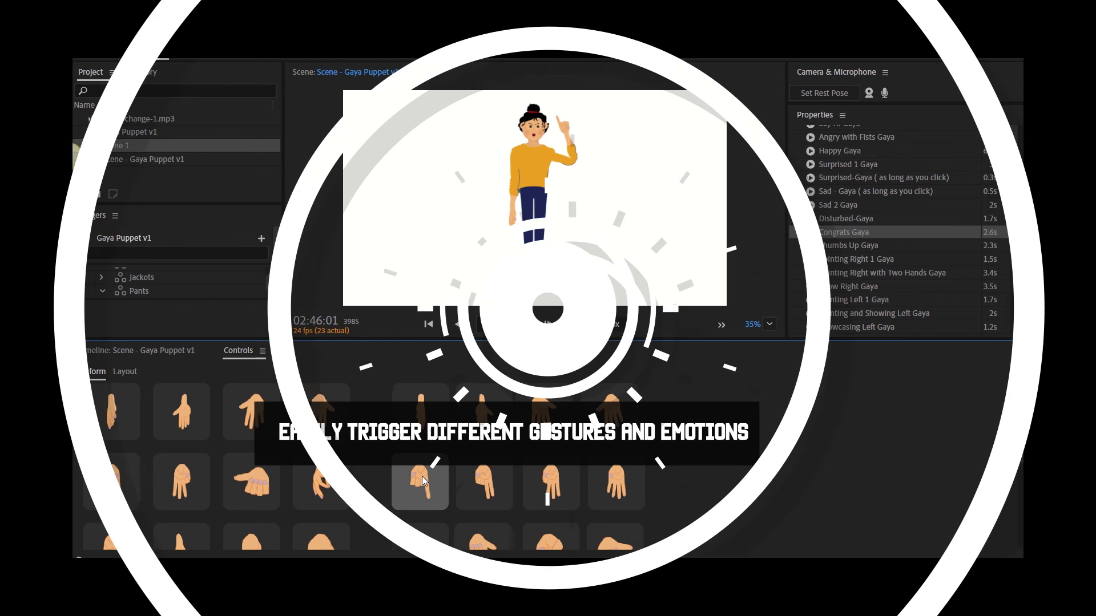